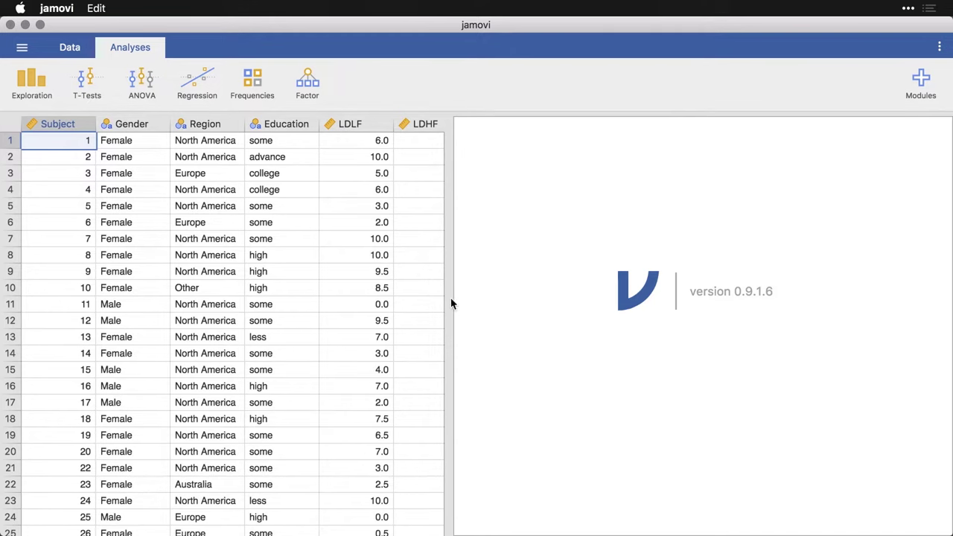
Step: Widen the data view to show the LDLF, LDHF, HDLF and HDHF columns, then open Exploration
drag(451, 298, 639, 330)
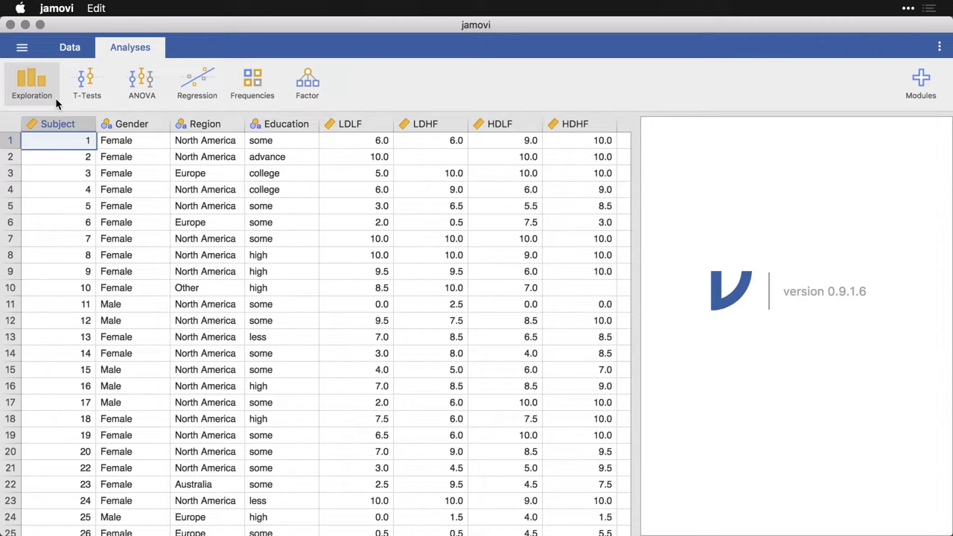
click(35, 88)
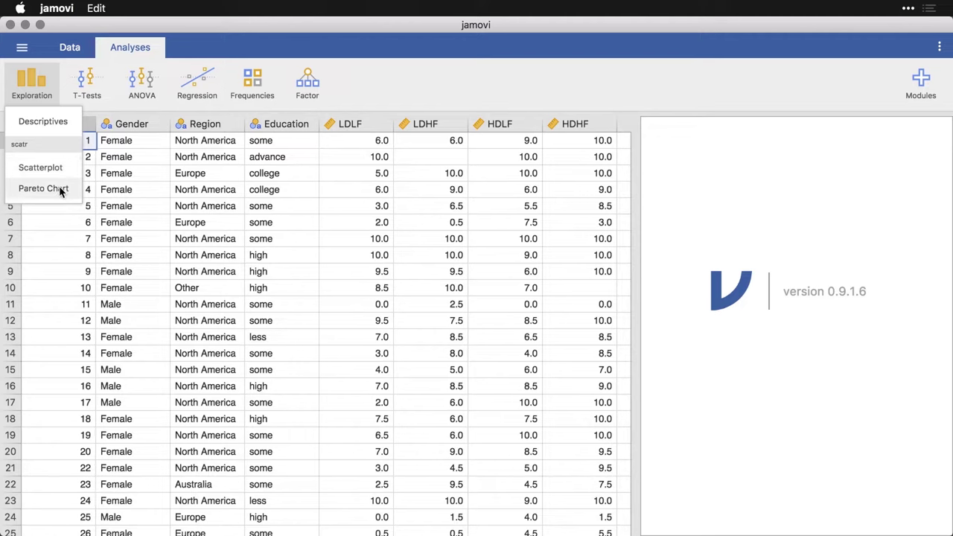
Step: Create a Descriptives analysis of Gender, Region and Education (N 92, 92, 91)
click(62, 123)
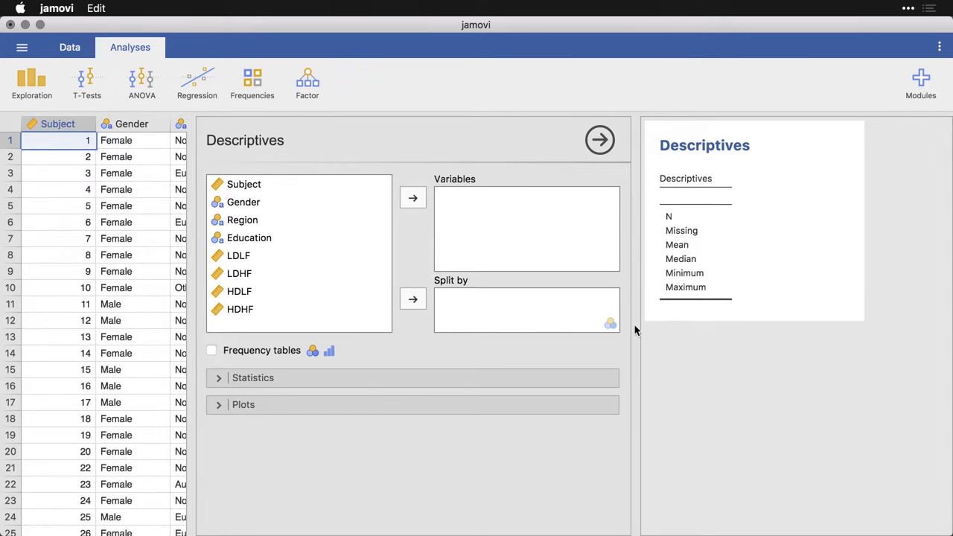
drag(634, 328, 498, 327)
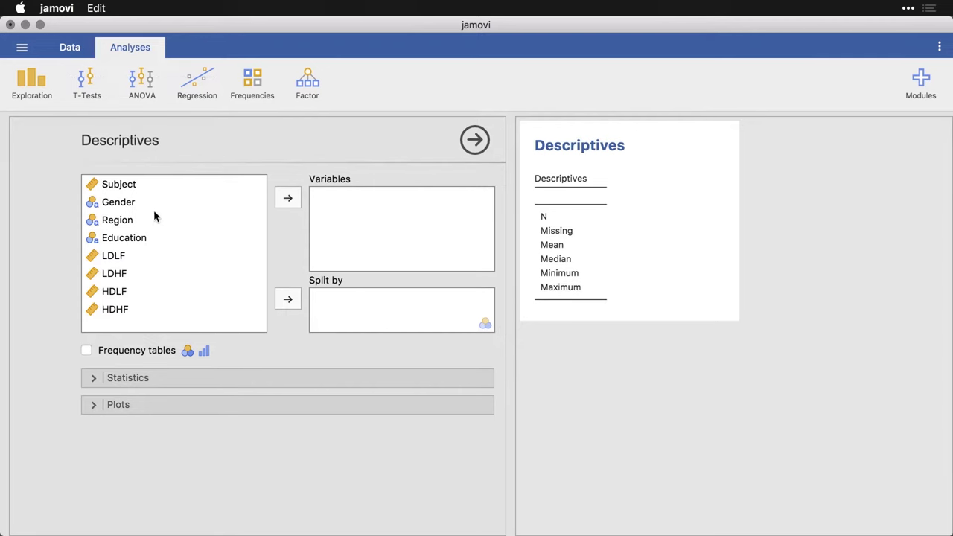
click(131, 210)
shift+click(132, 238)
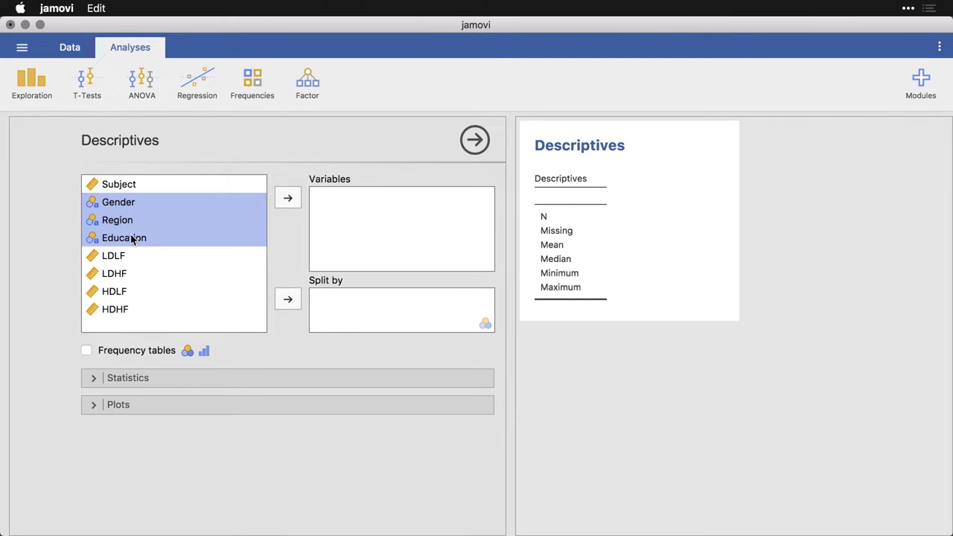
click(288, 199)
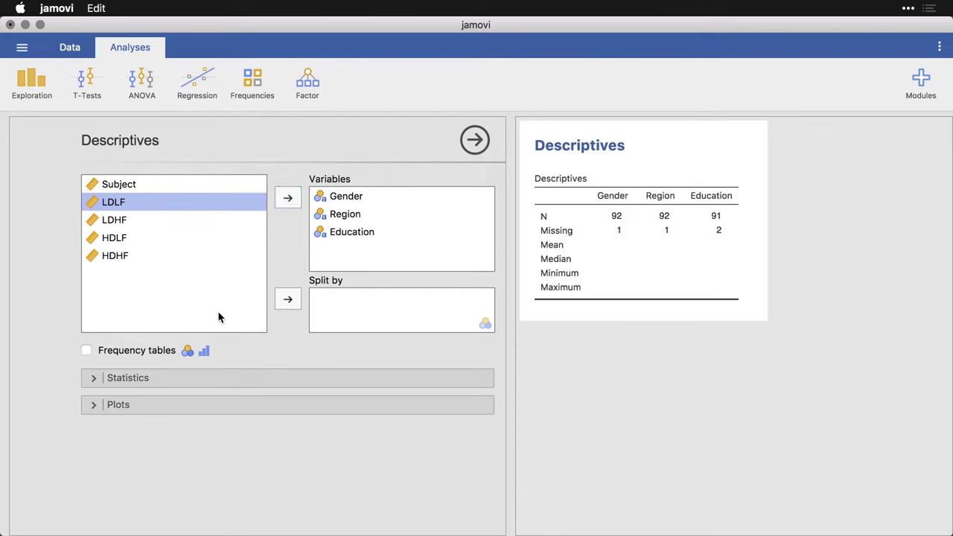
Step: Turn off Mean, Median, Minimum and Maximum in the demographic Descriptives statistics
click(93, 380)
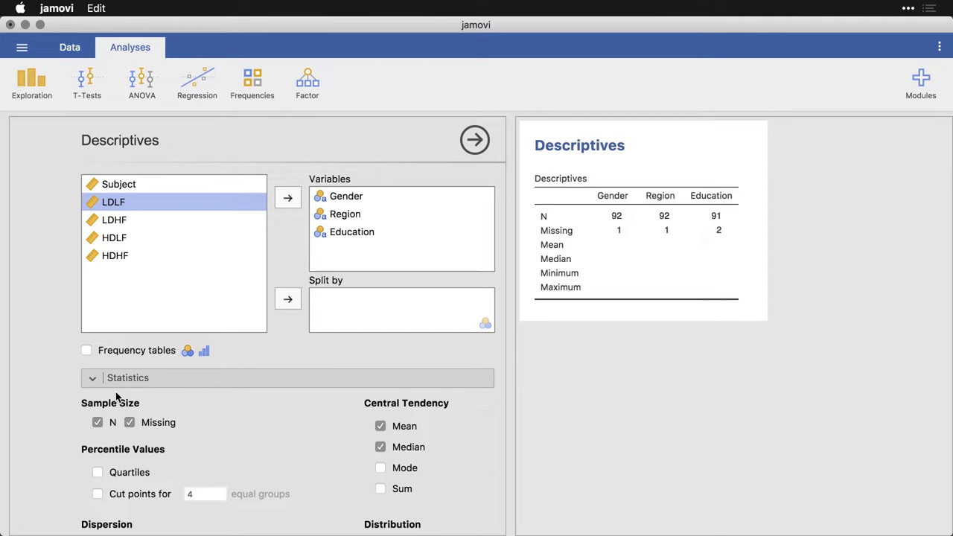
scroll(153, 415, down, 3)
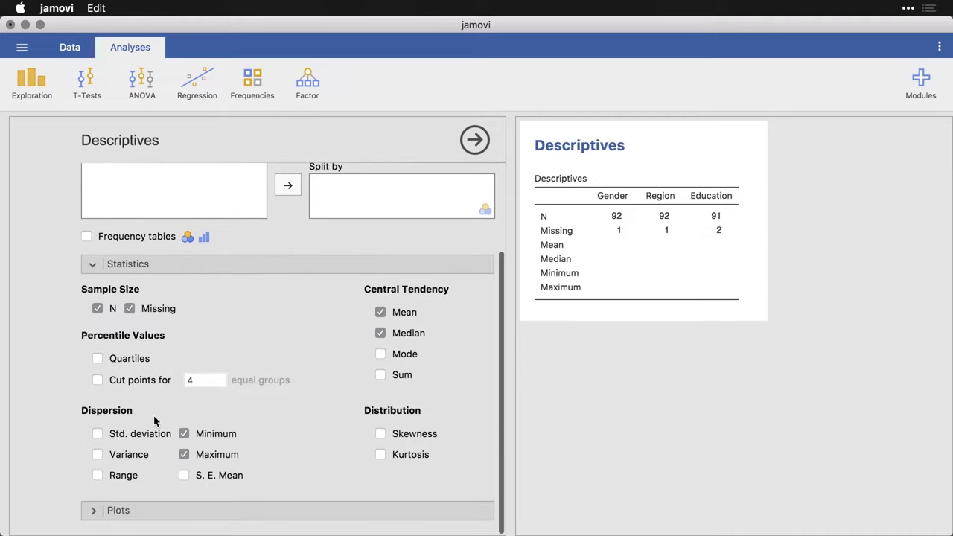
click(380, 313)
click(380, 333)
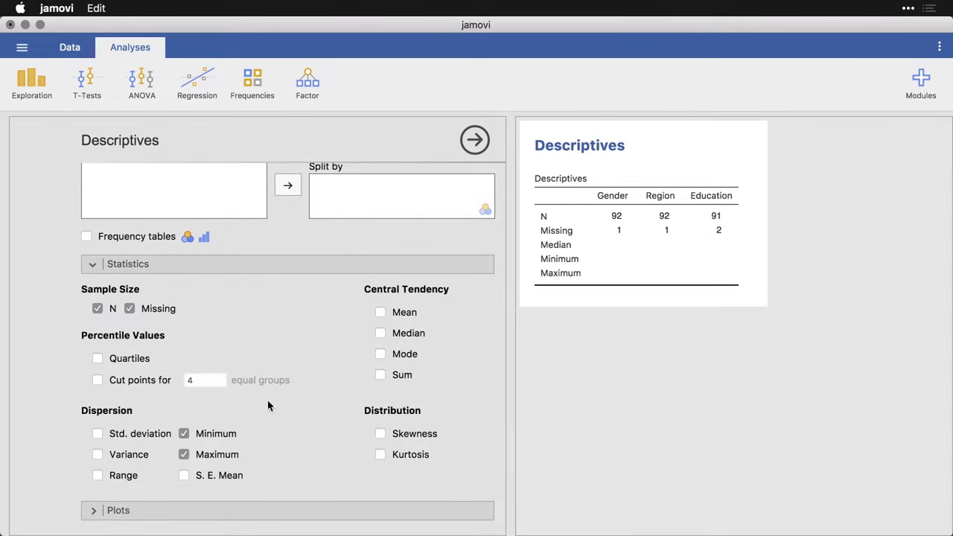
click(184, 433)
click(184, 454)
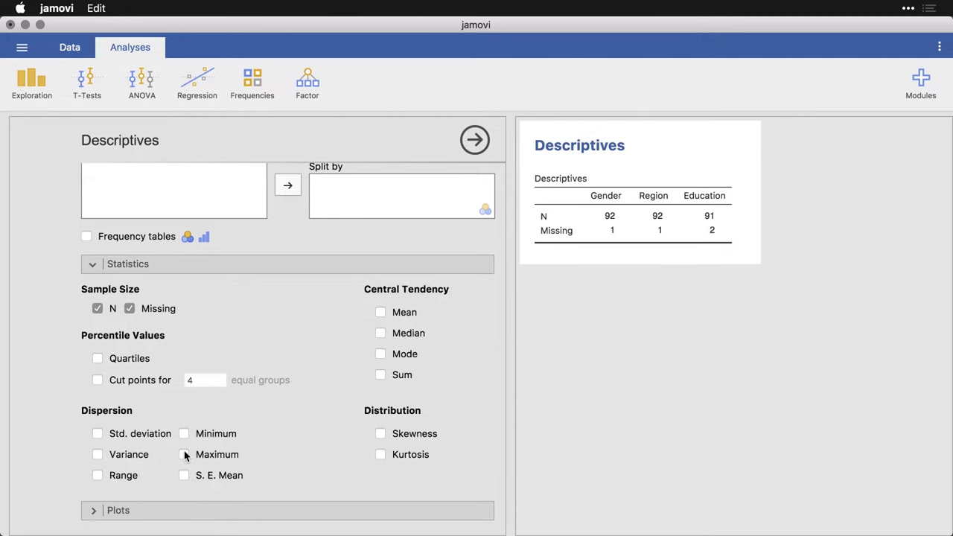
Step: Enable frequency tables for Gender, Region and Education and review their counts in the results
click(86, 237)
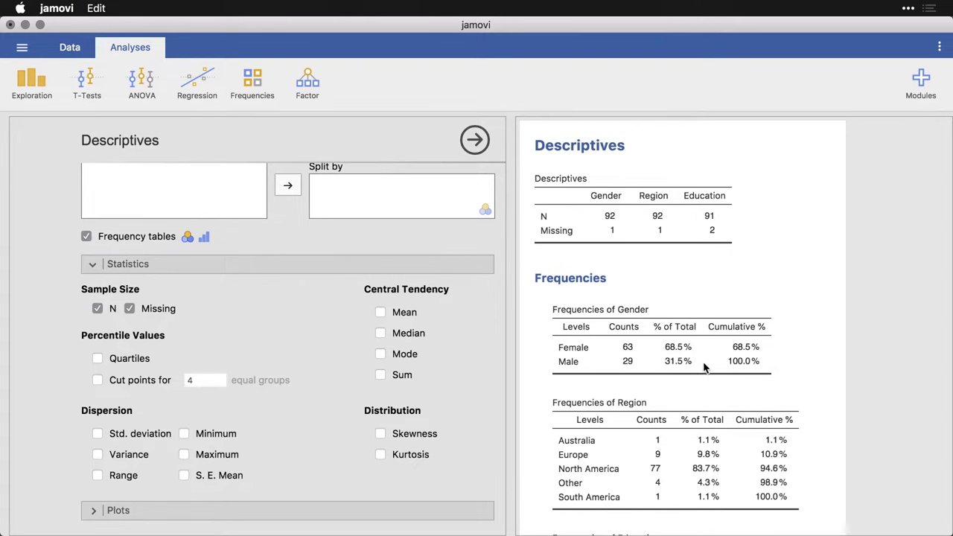
scroll(705, 365, down, 2)
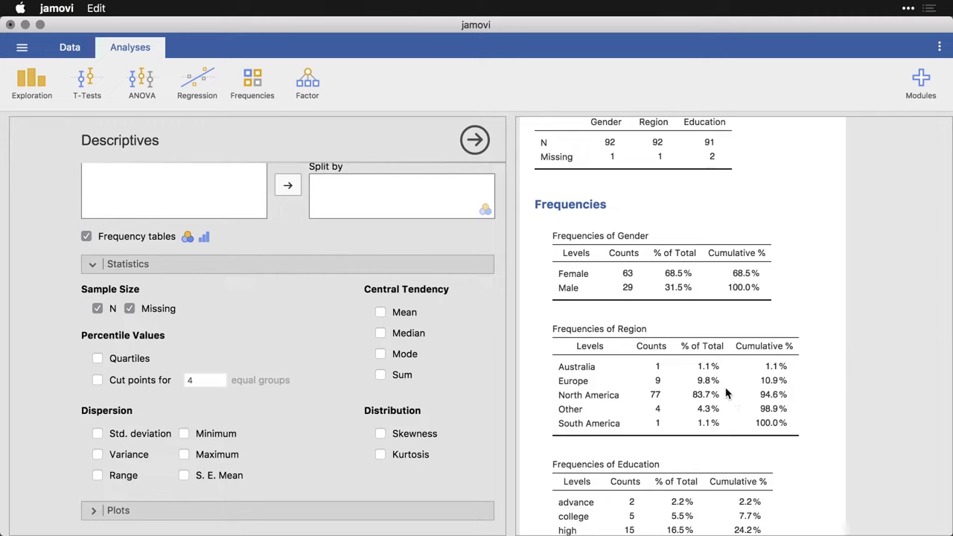
scroll(727, 421, down, 2)
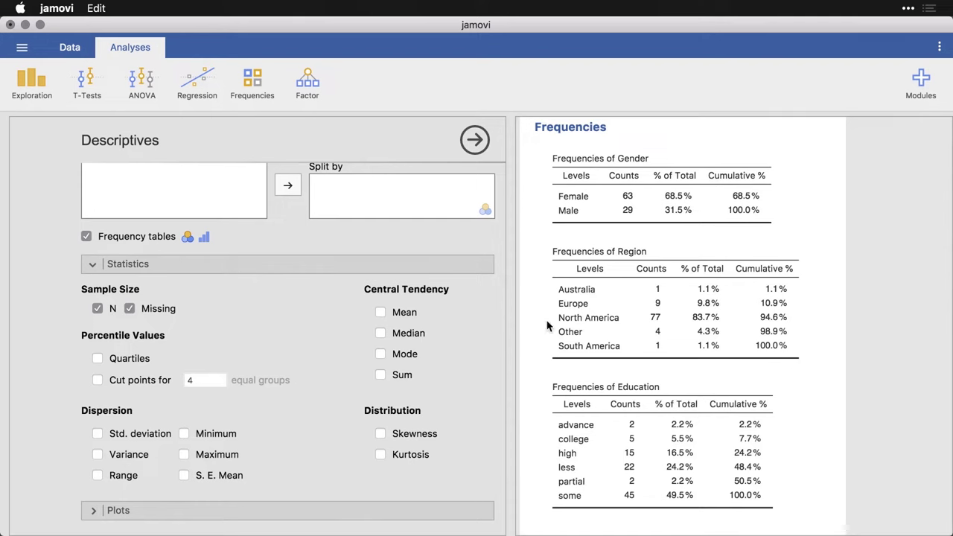
Step: Start a second Descriptives analysis with LDLF, LDHF, HDLF and HDHF as variables
click(475, 139)
click(28, 82)
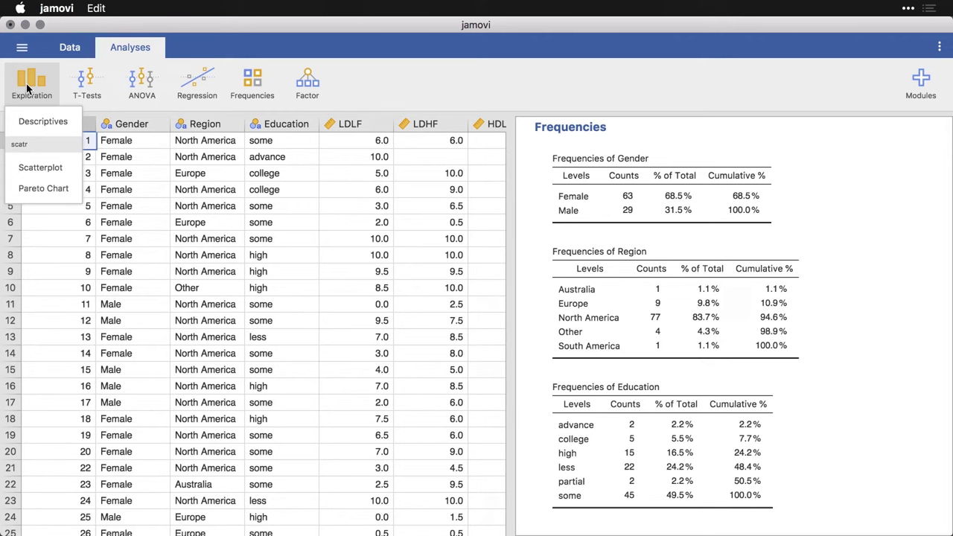
click(37, 121)
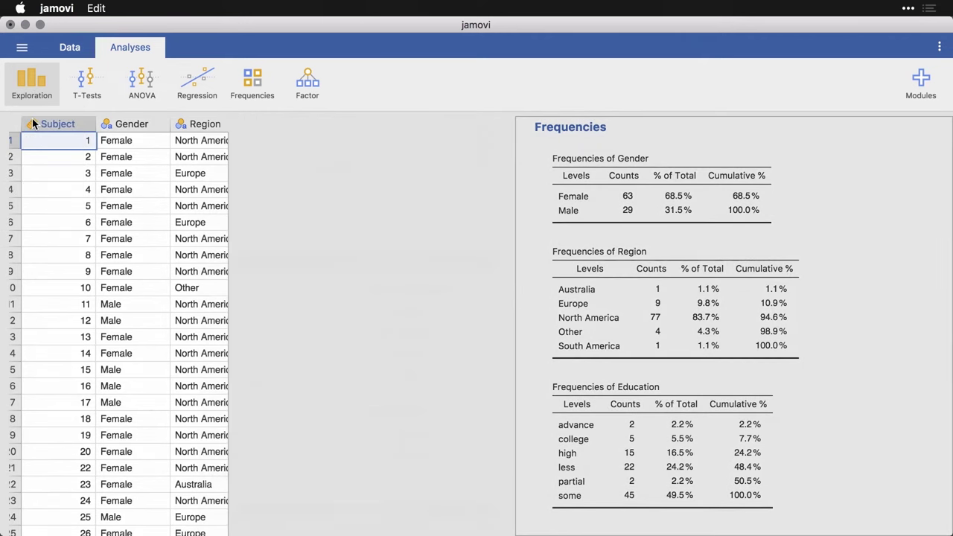
click(164, 247)
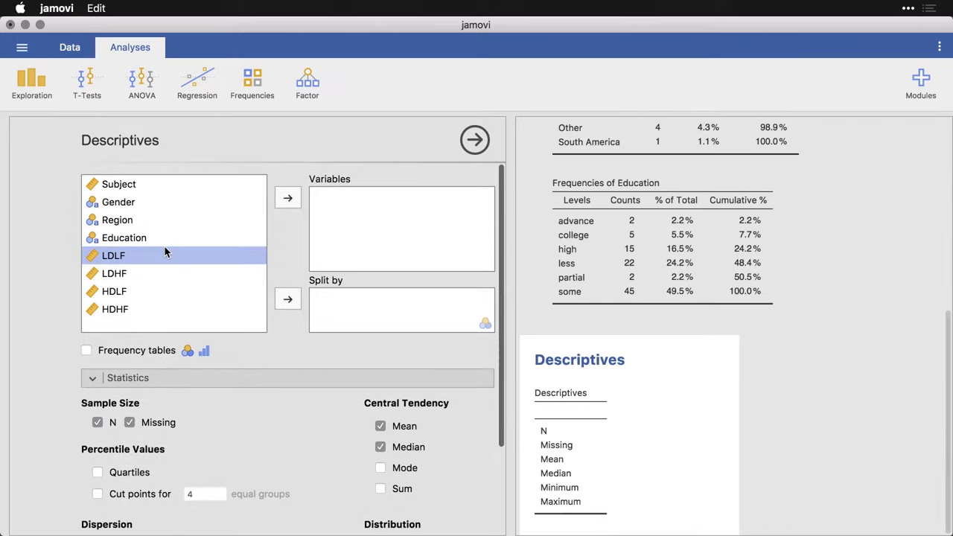
shift+click(116, 313)
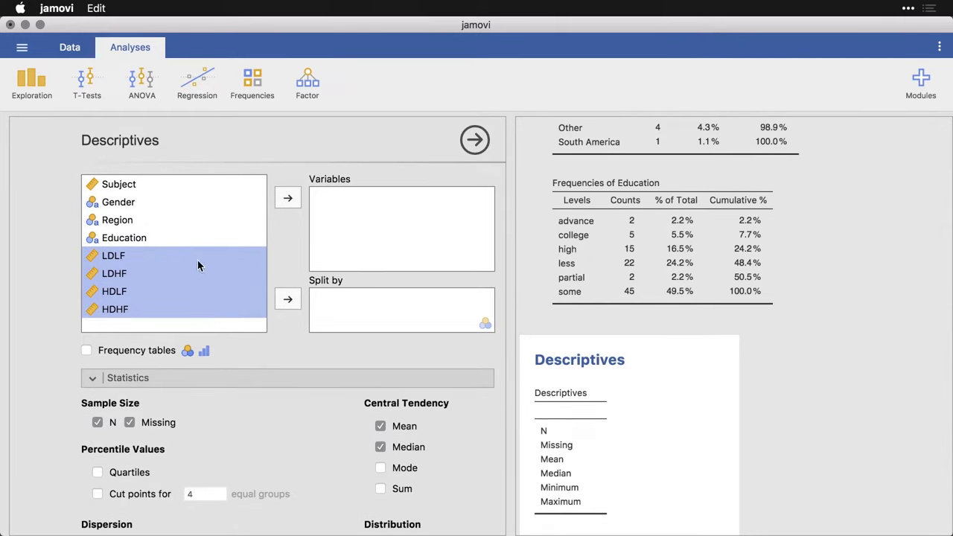
click(287, 200)
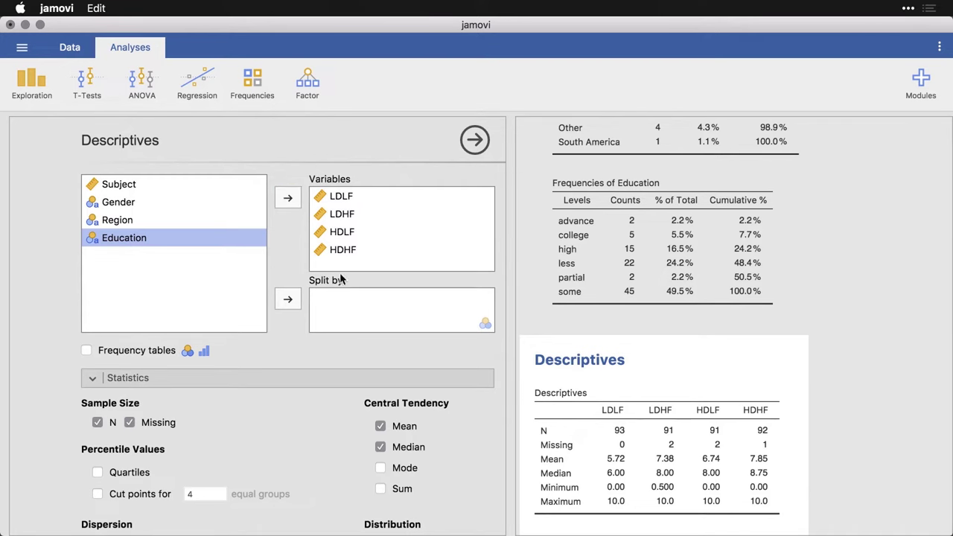
Step: Add standard deviation and quartiles to the ratings table, then close its settings
scroll(343, 311, down, 3)
scroll(344, 312, down, 1)
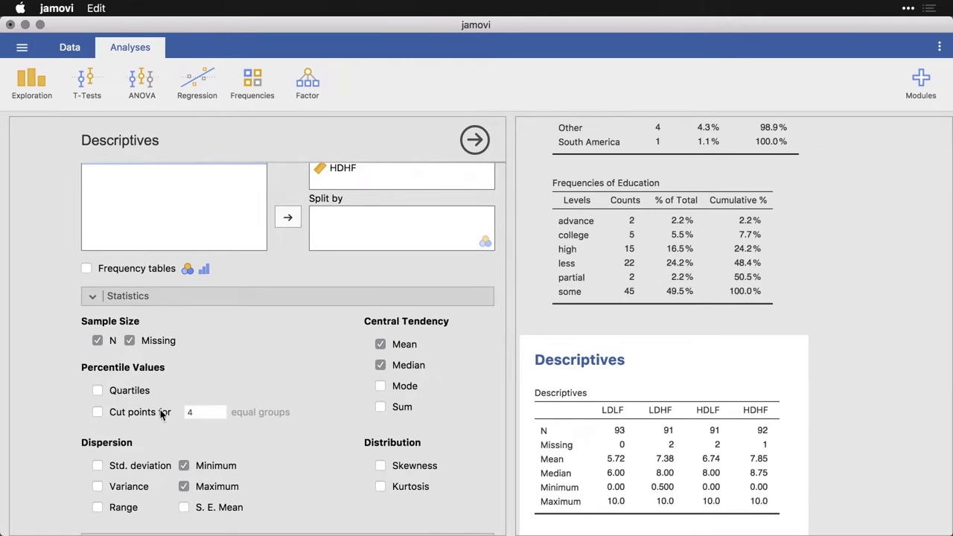
click(98, 466)
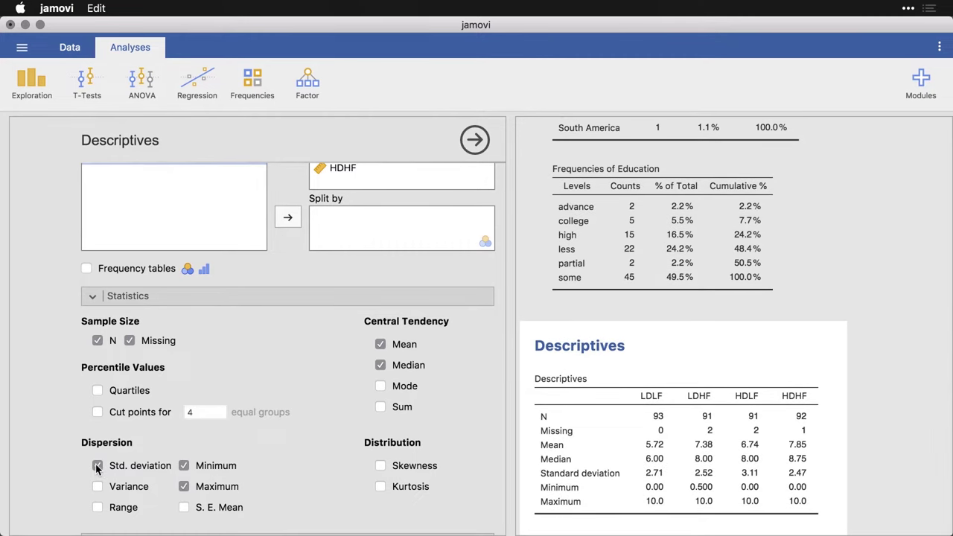
click(97, 392)
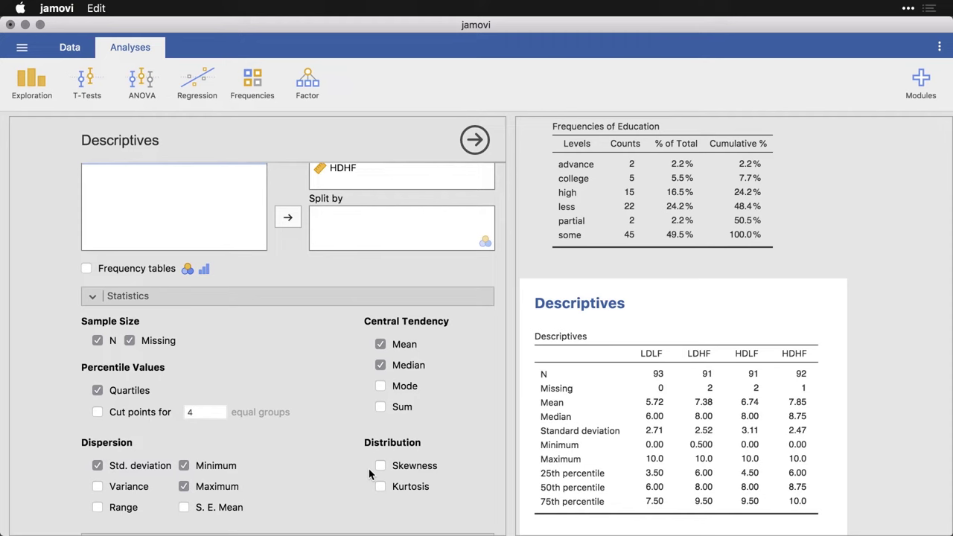
click(474, 140)
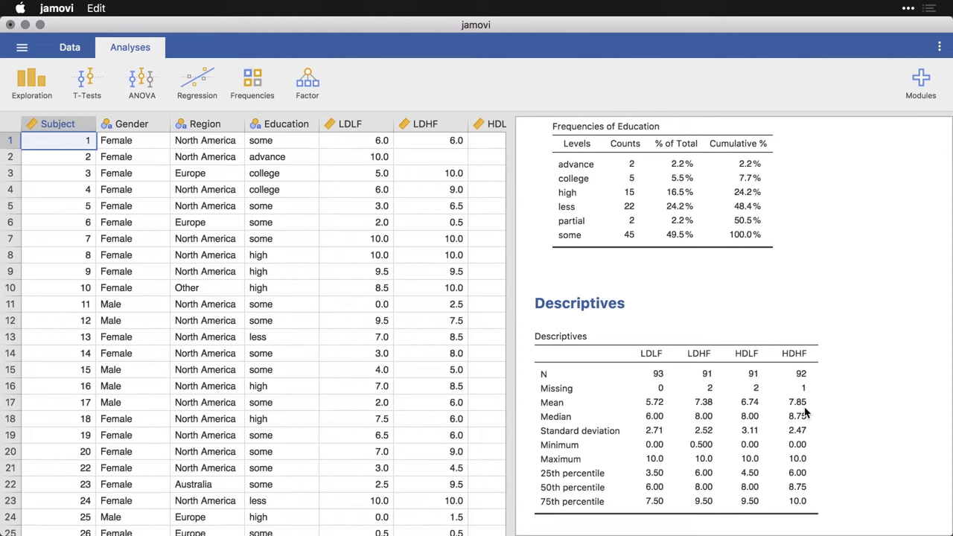
scroll(865, 441, up, 5)
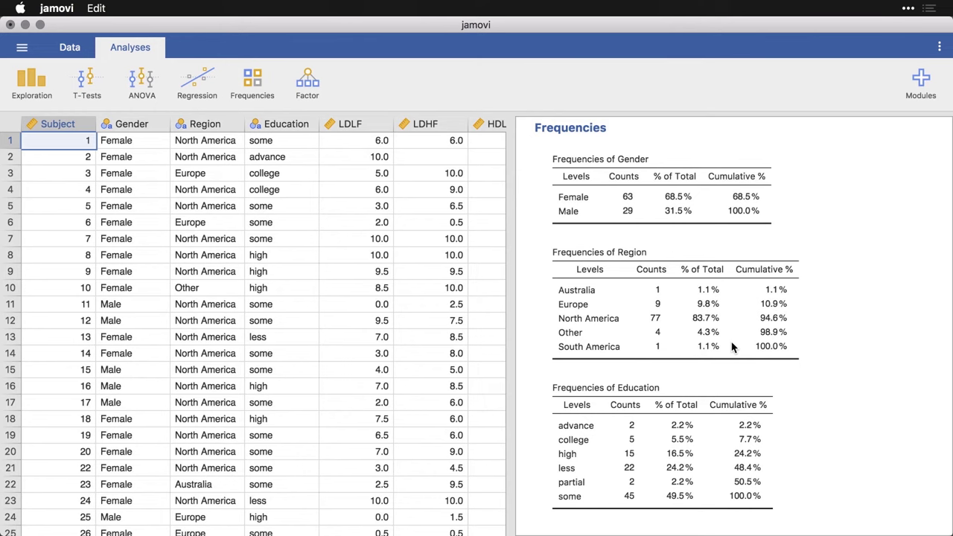
scroll(475, 254, right, 3)
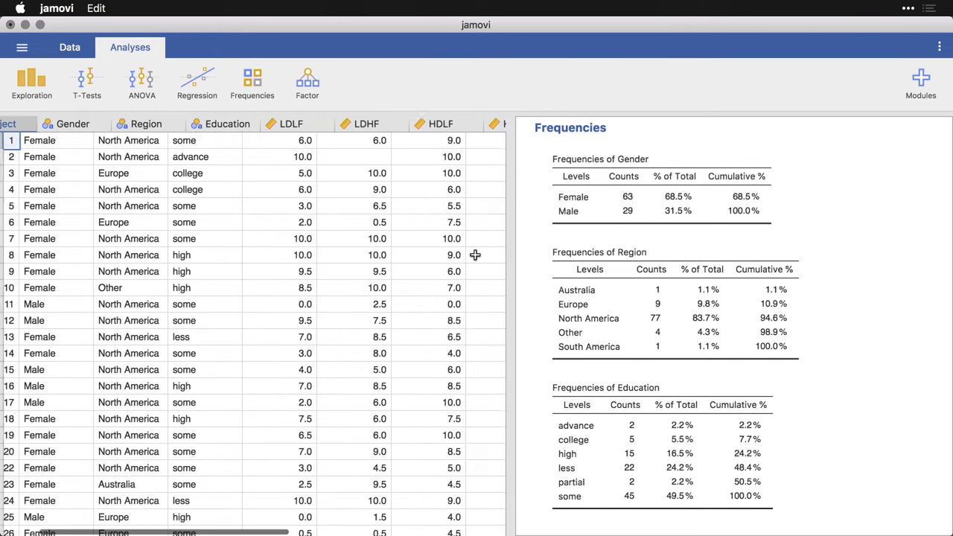
scroll(475, 255, right, 2)
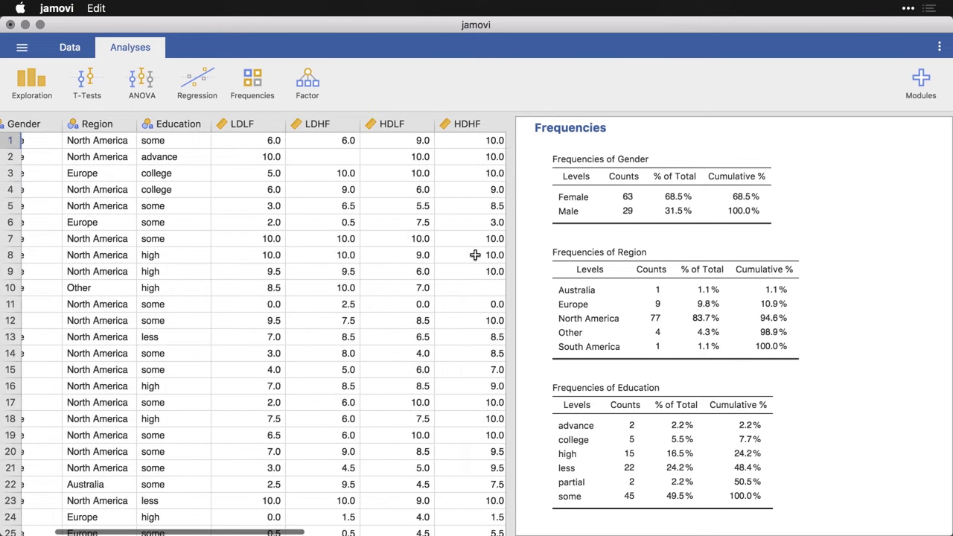
Step: Create a third Descriptives of LDLF, LDHF, HDLF and HDHF split by Gender
click(34, 94)
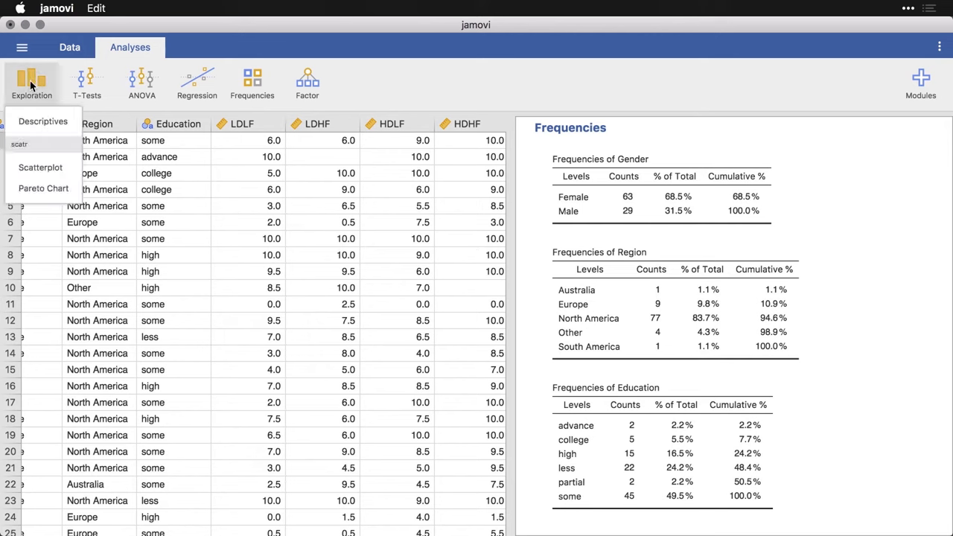
click(64, 128)
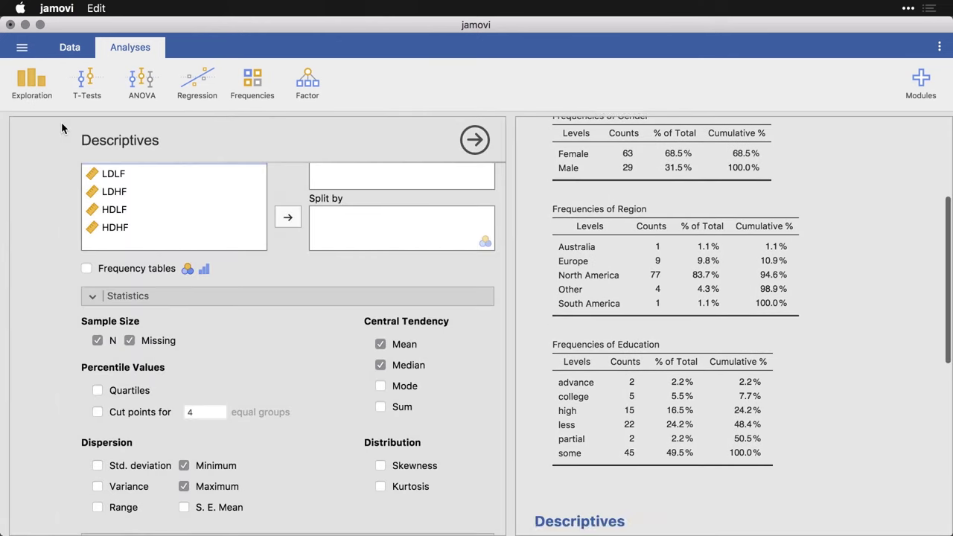
click(123, 240)
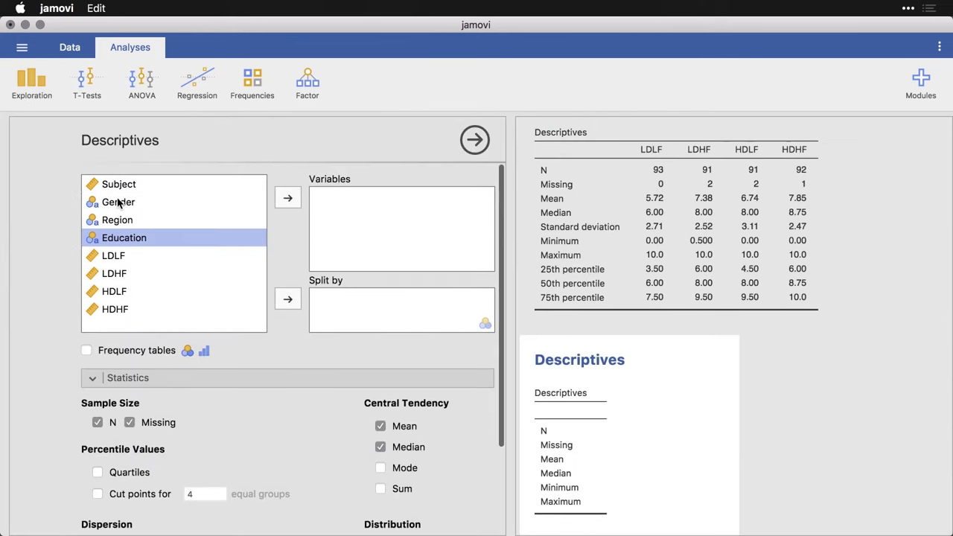
click(120, 259)
shift+click(116, 311)
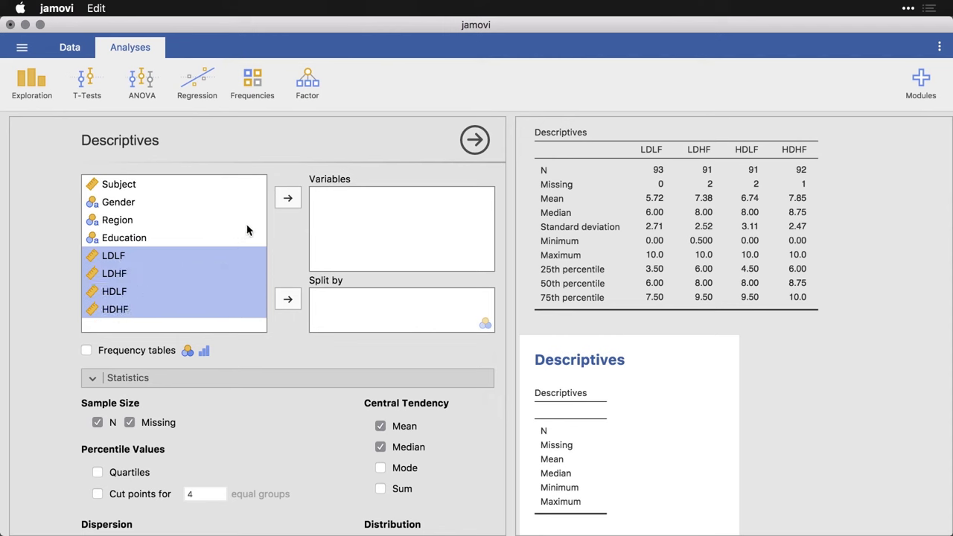
click(288, 199)
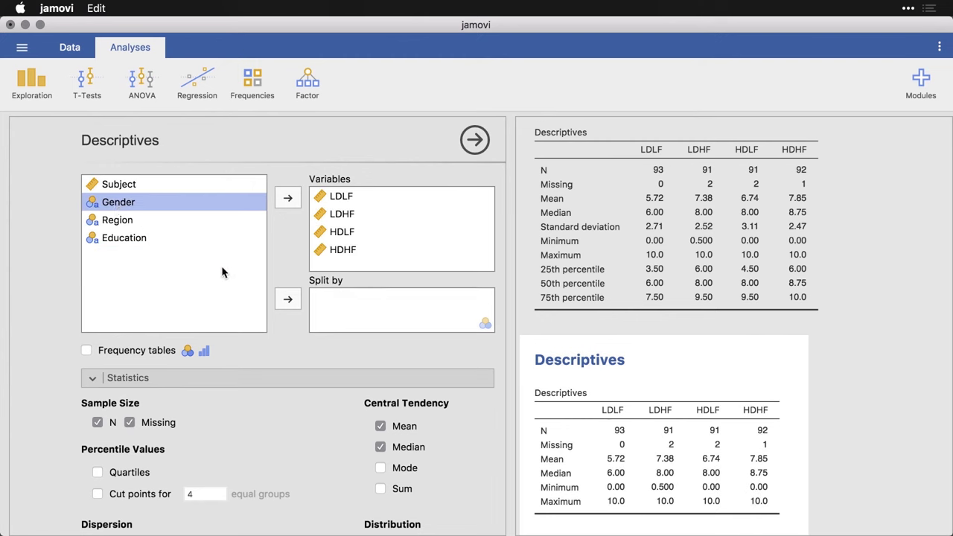
click(289, 301)
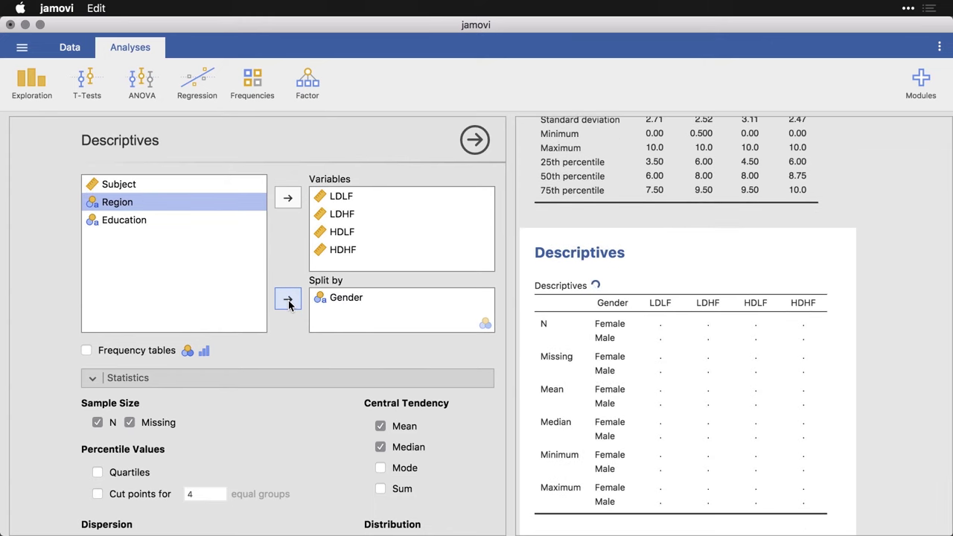
Step: Drop Minimum, Maximum and Missing and add Std. deviation to the Gender-split table
scroll(300, 402, down, 5)
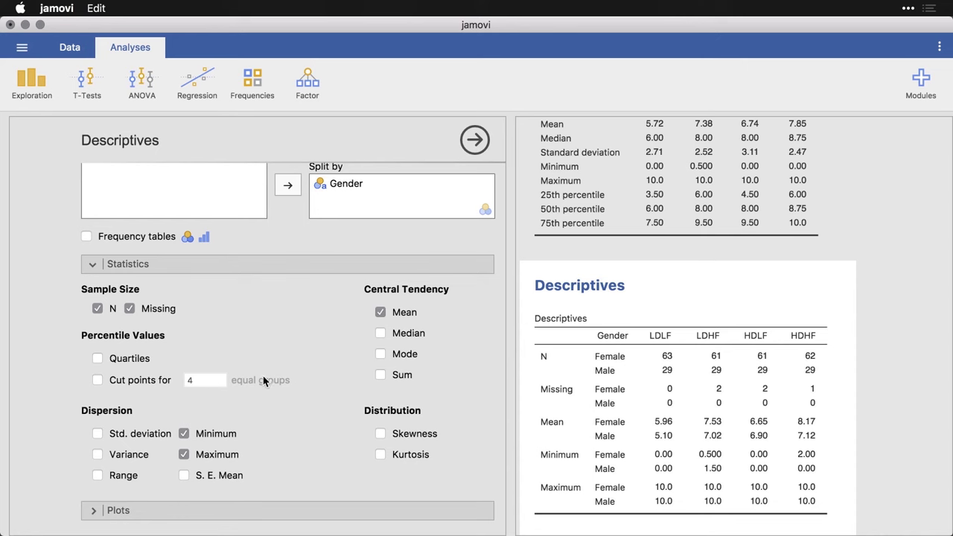
click(184, 433)
click(184, 455)
click(129, 309)
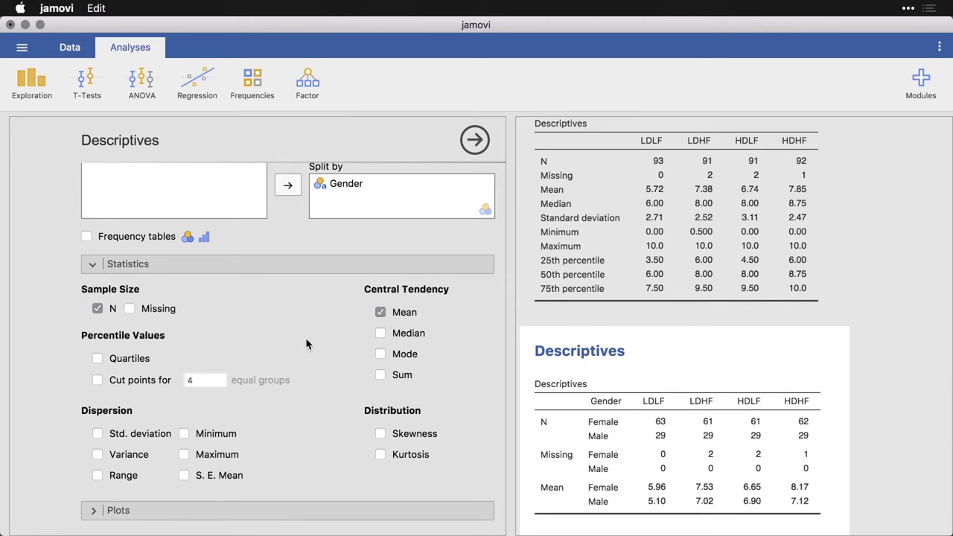
click(96, 436)
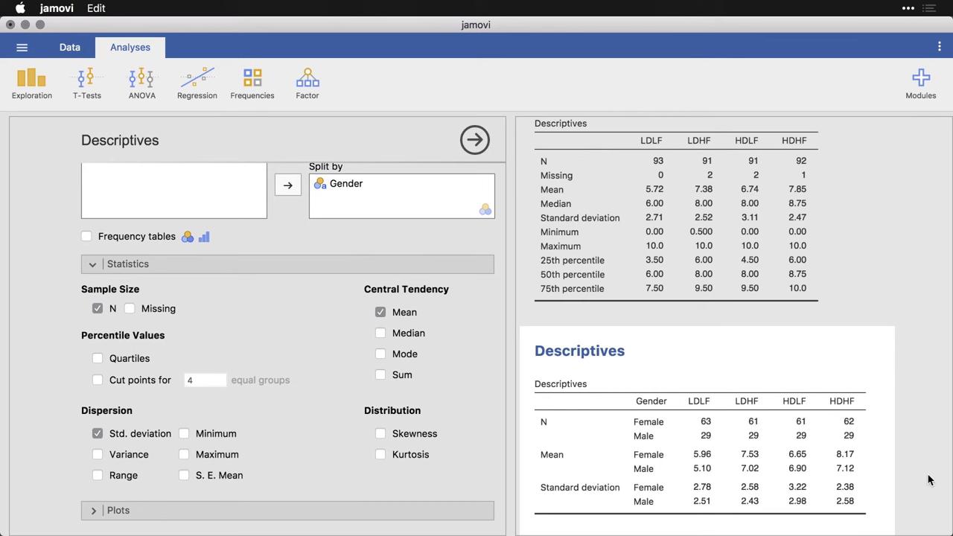
Step: Close the Gender-split Descriptives settings to show the spreadsheet again
click(928, 311)
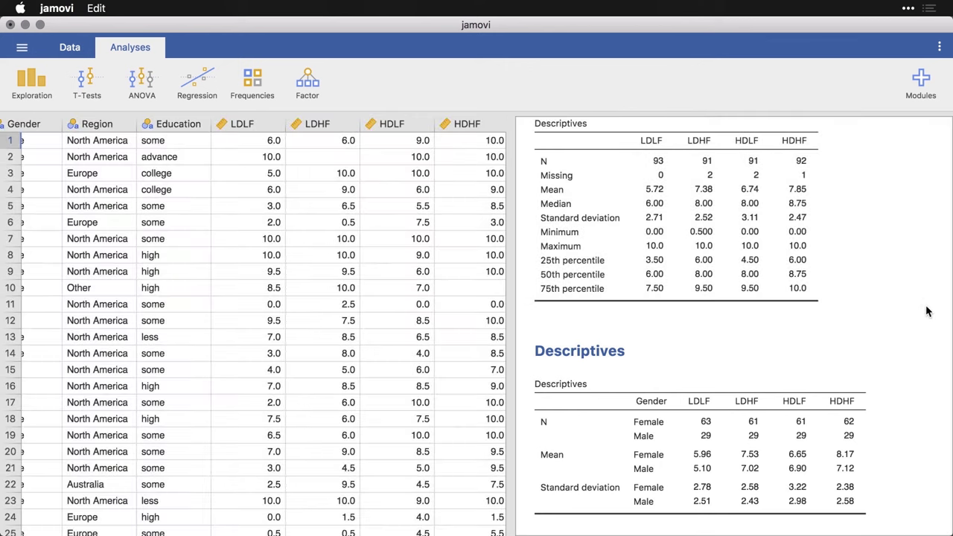